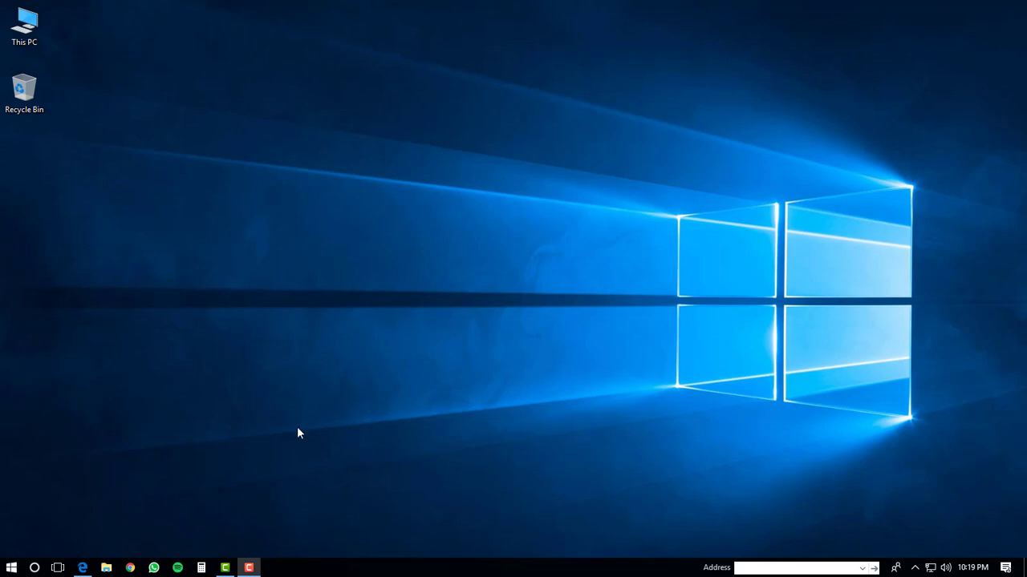
# Open Microsoft Edge and switch to the BlueStacks download page tab.
pyautogui.click(82, 568)
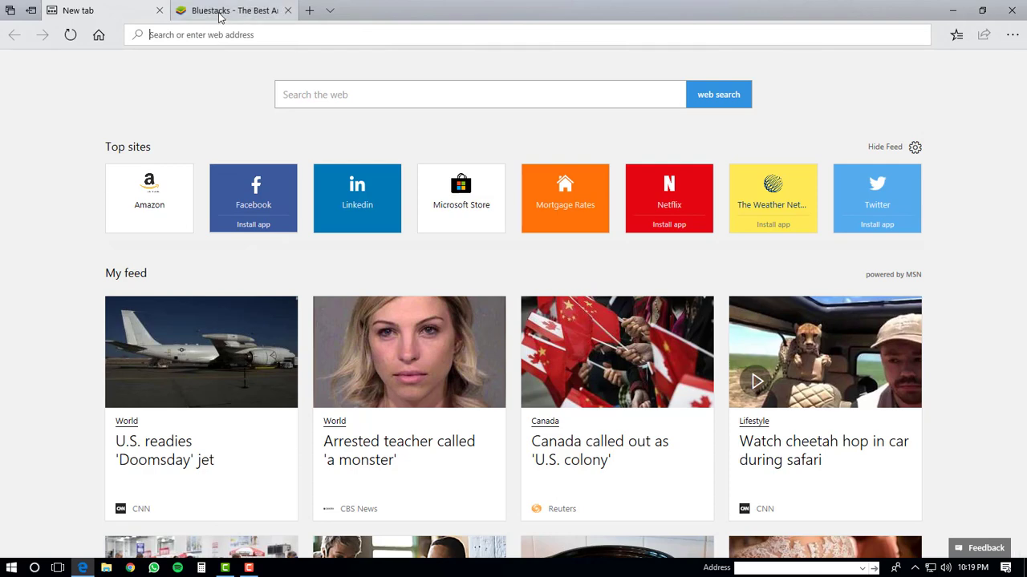
pyautogui.click(220, 14)
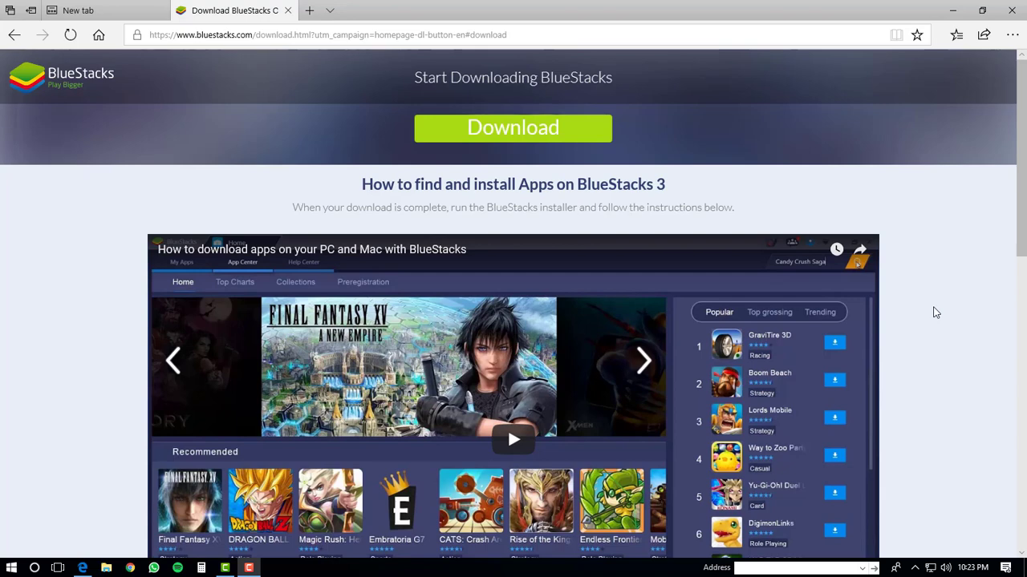
# Download the 284 MB BlueStacks installer and run it past the security warning.
pyautogui.click(540, 137)
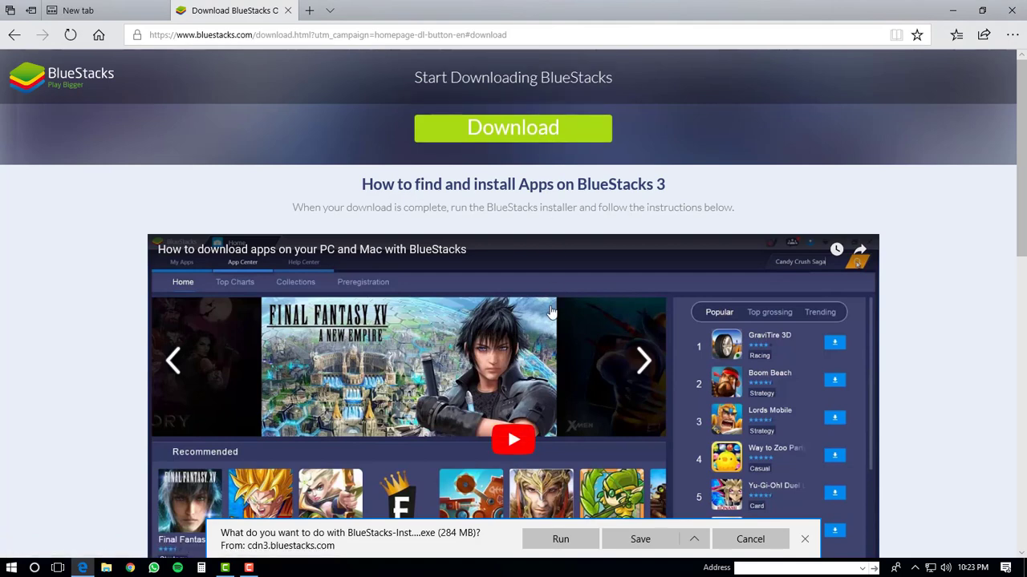
pyautogui.click(559, 540)
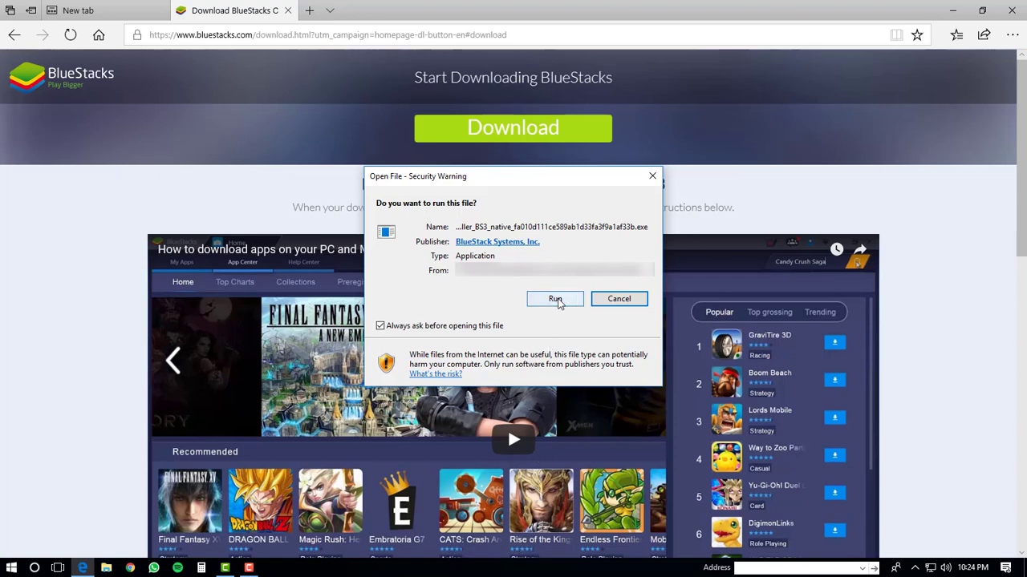
pyautogui.click(556, 299)
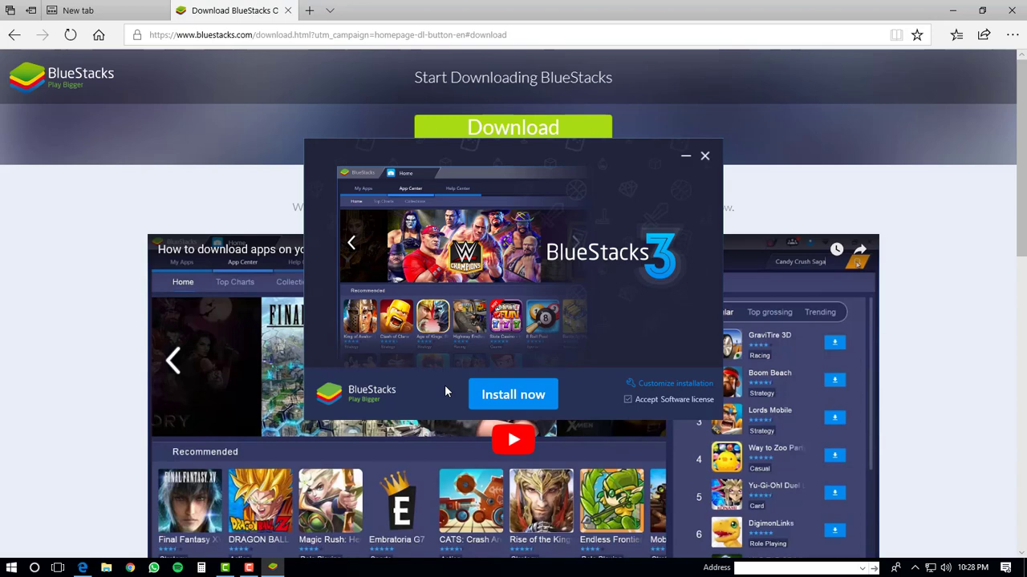
# Install BlueStacks 3 and close the installer once it completes.
pyautogui.click(523, 396)
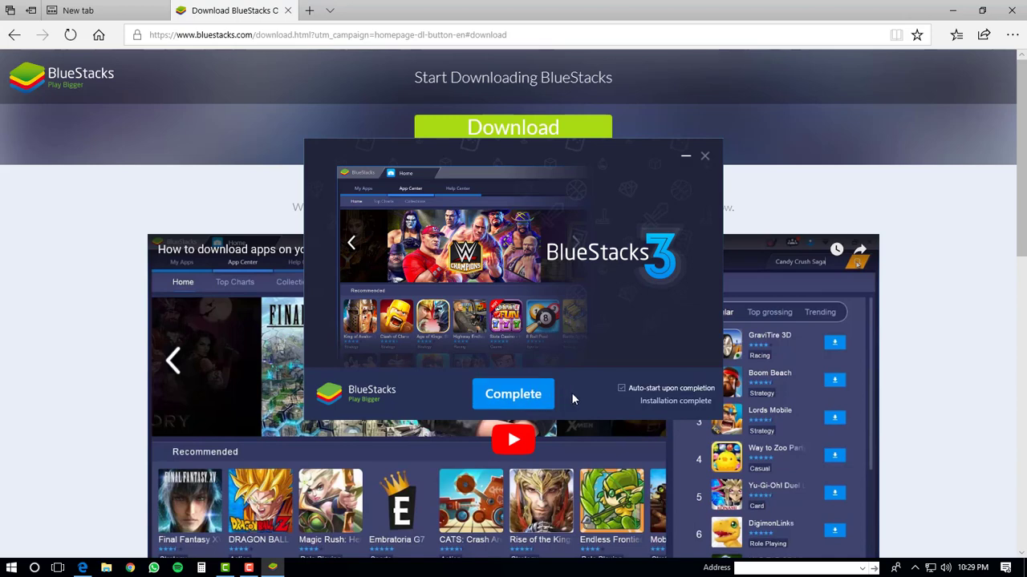
pyautogui.click(528, 398)
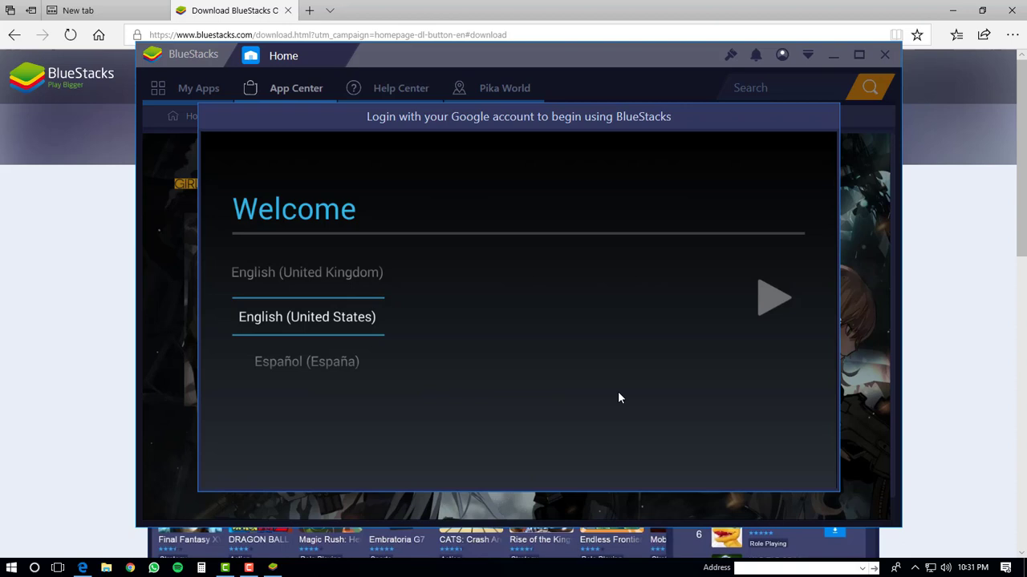
# Keep English (United States) and sign in with the Google account e-mail and password.
pyautogui.click(768, 302)
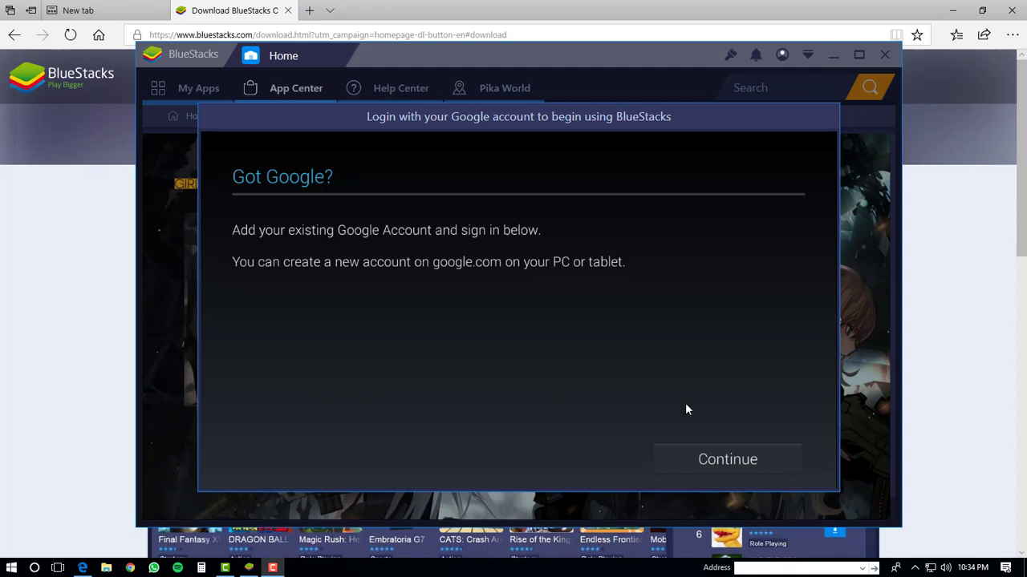
pyautogui.click(728, 462)
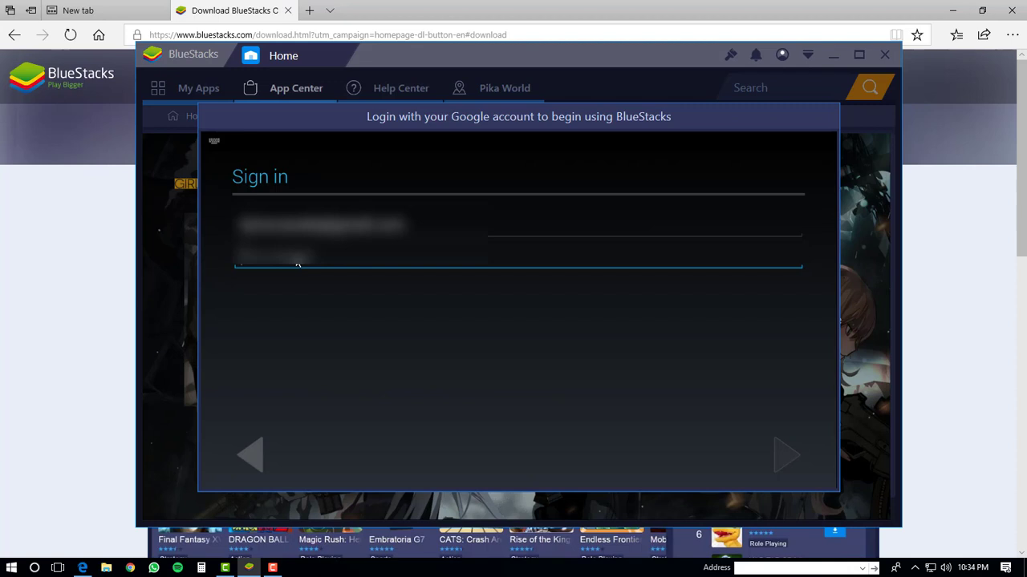
pyautogui.write('*********')
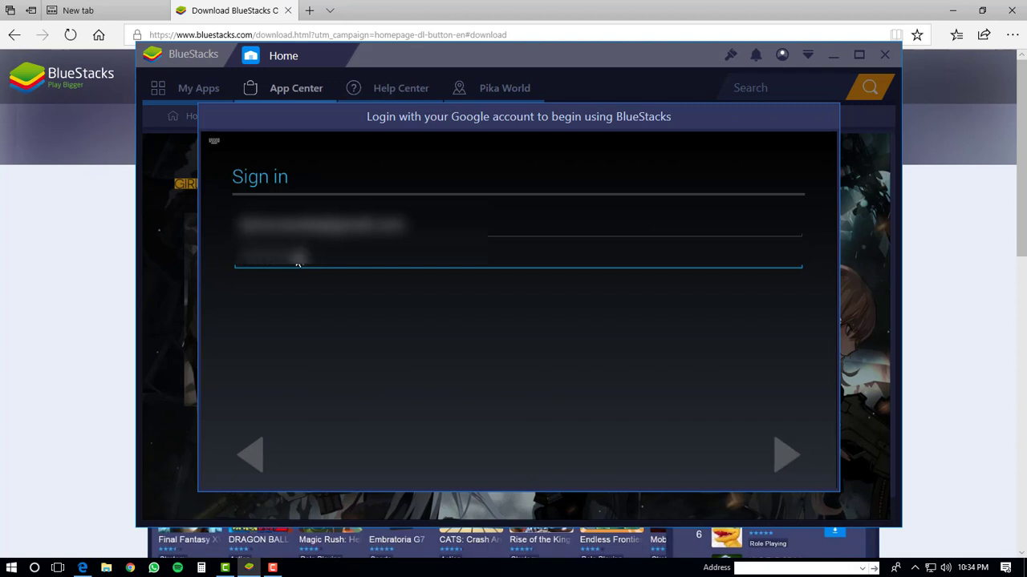
pyautogui.write('******')
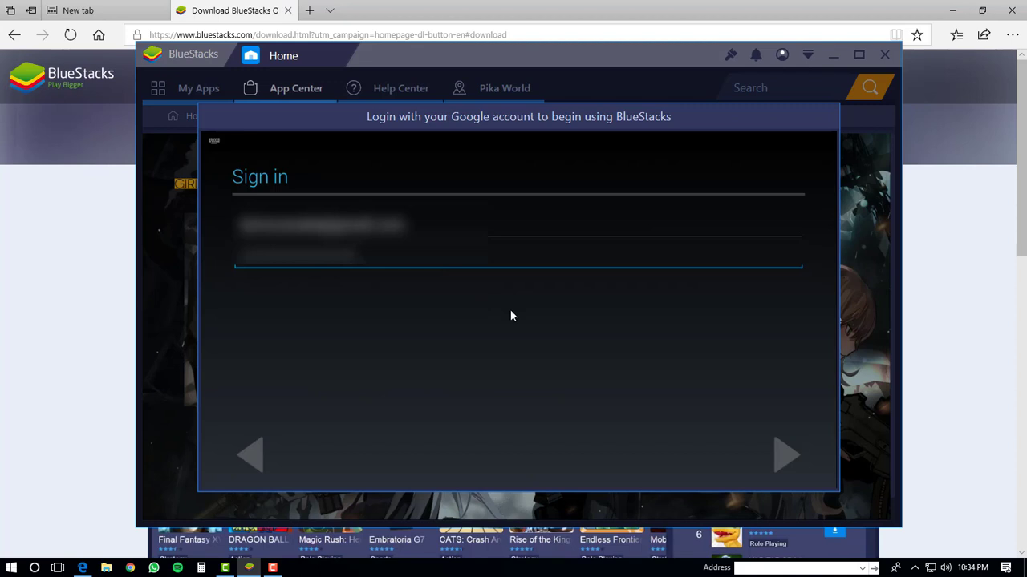
pyautogui.click(787, 456)
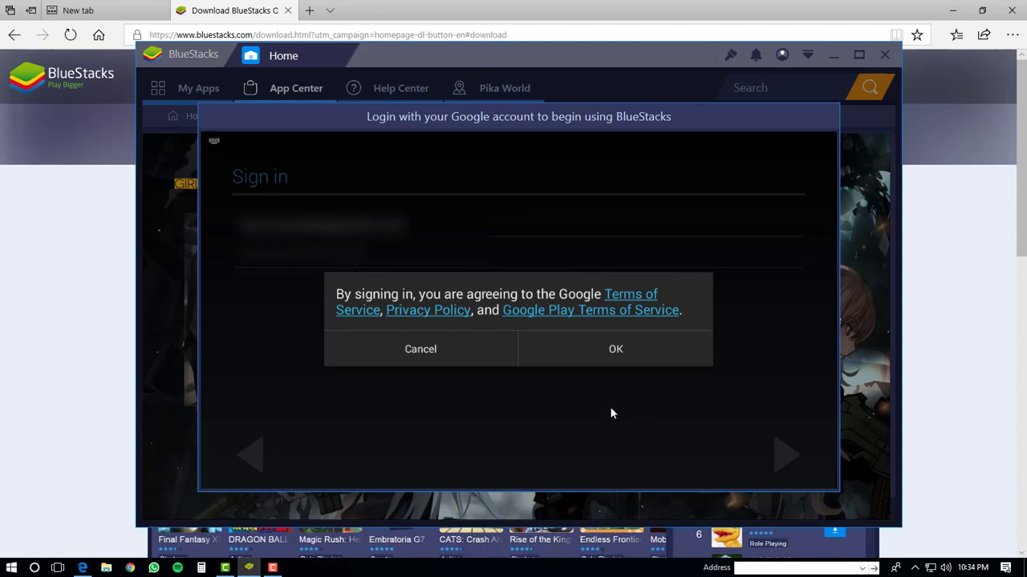
# Accept Google's terms, turn off location and Wi-Fi scanning, skip payment, and confirm the name.
pyautogui.click(617, 350)
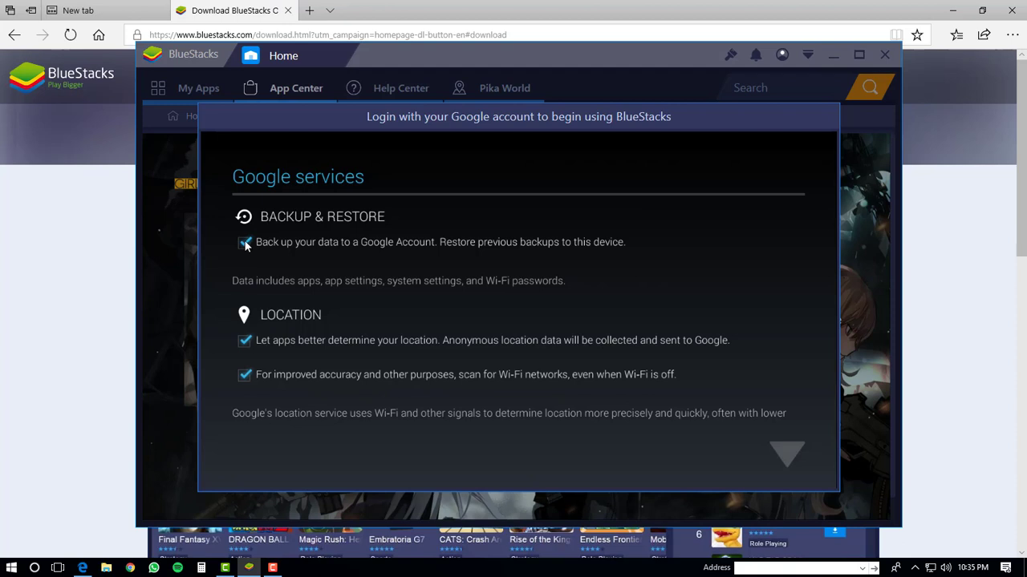
pyautogui.click(245, 341)
pyautogui.click(245, 376)
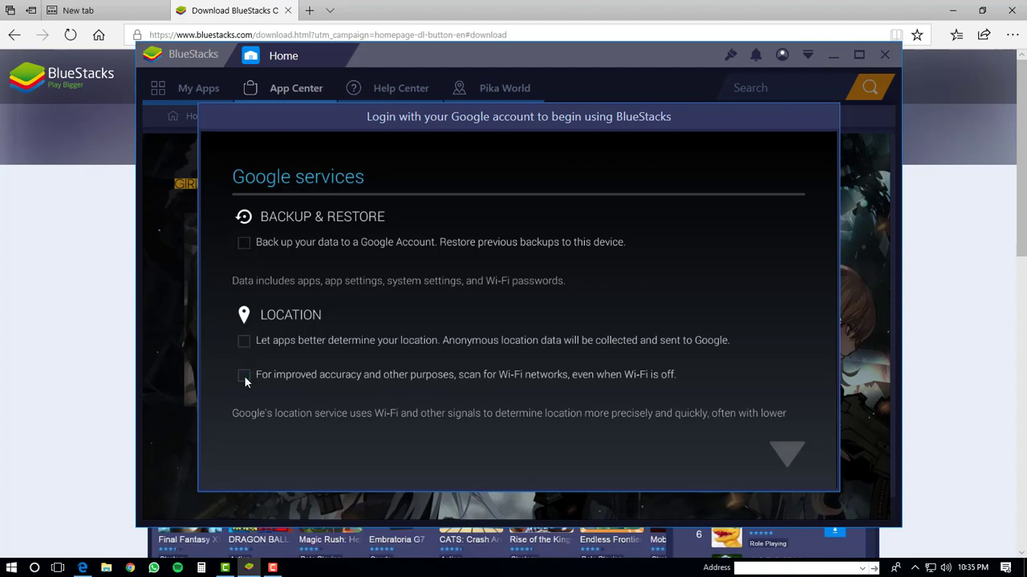
pyautogui.click(787, 456)
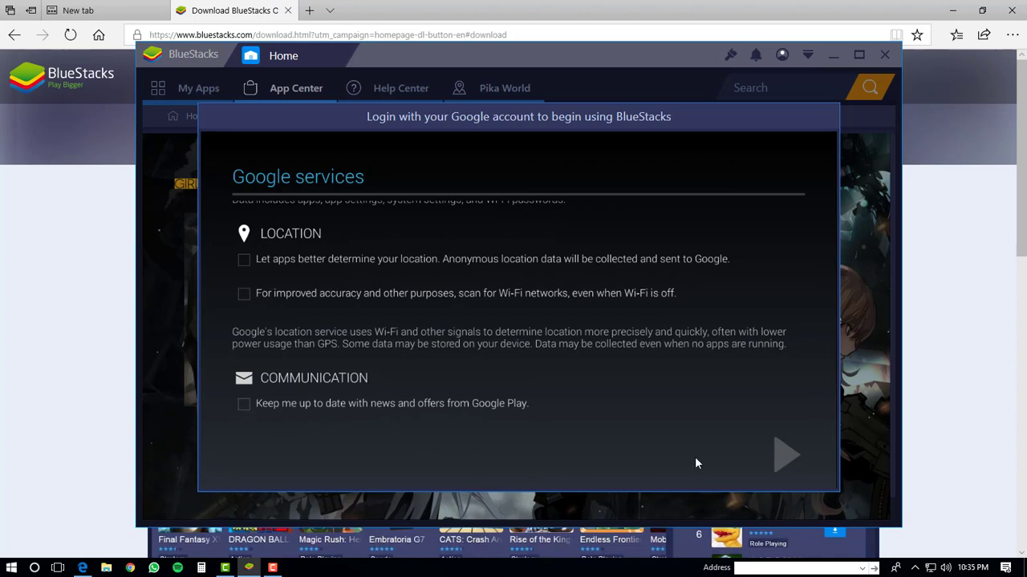
pyautogui.click(786, 457)
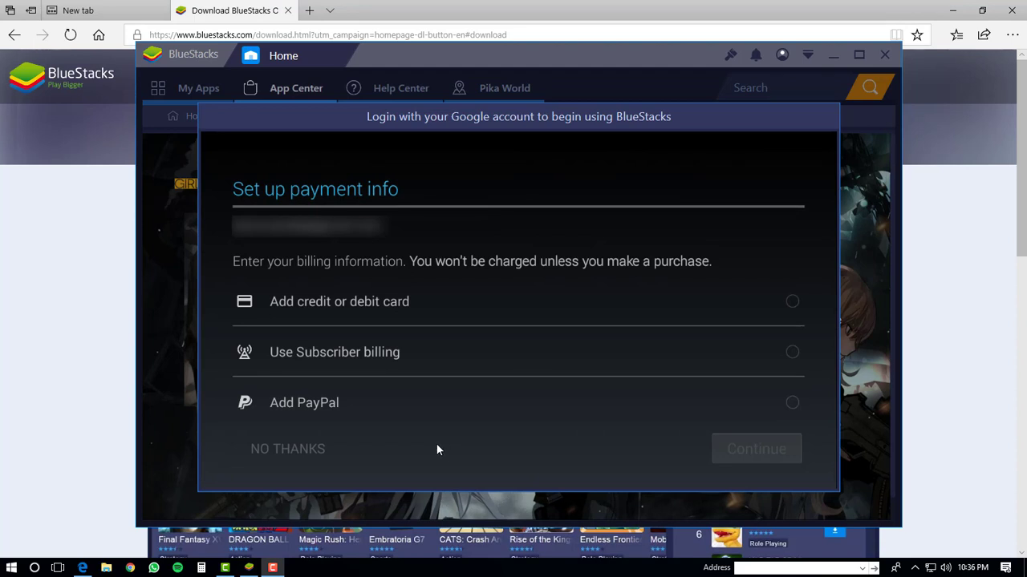
pyautogui.click(302, 449)
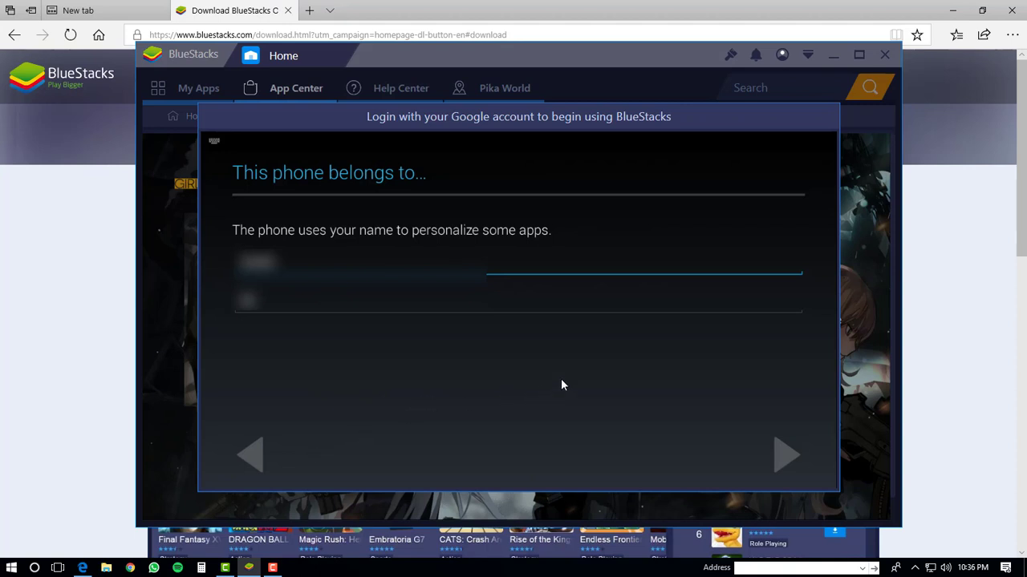
pyautogui.click(787, 458)
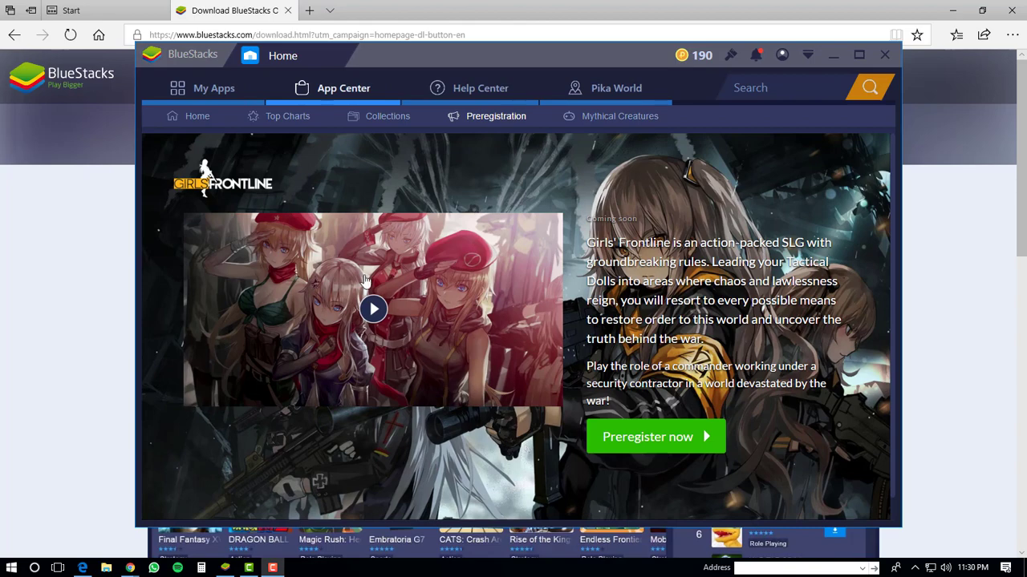
# Launch Google Play from the System folder under My Apps.
pyautogui.click(207, 92)
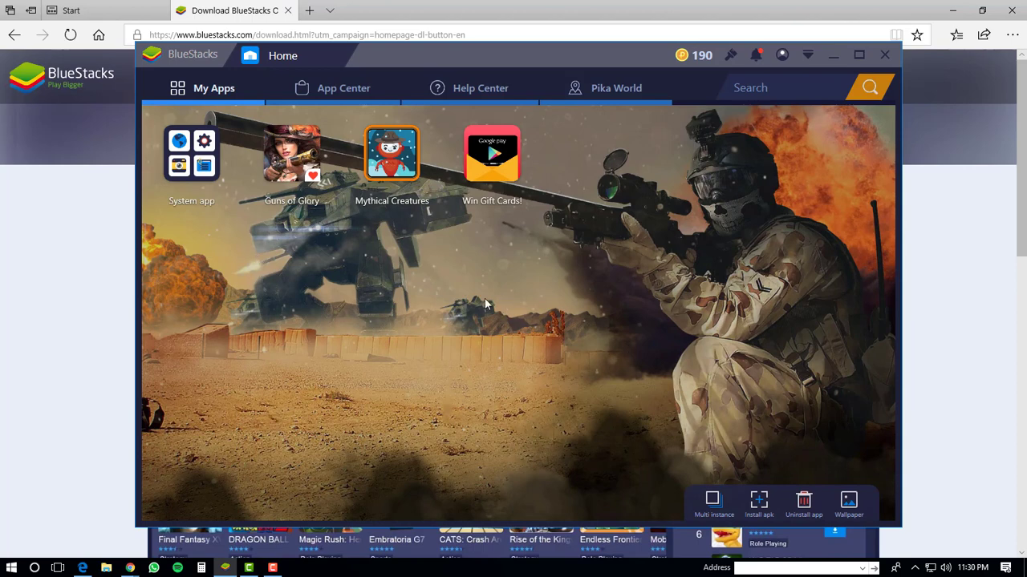
pyautogui.click(191, 161)
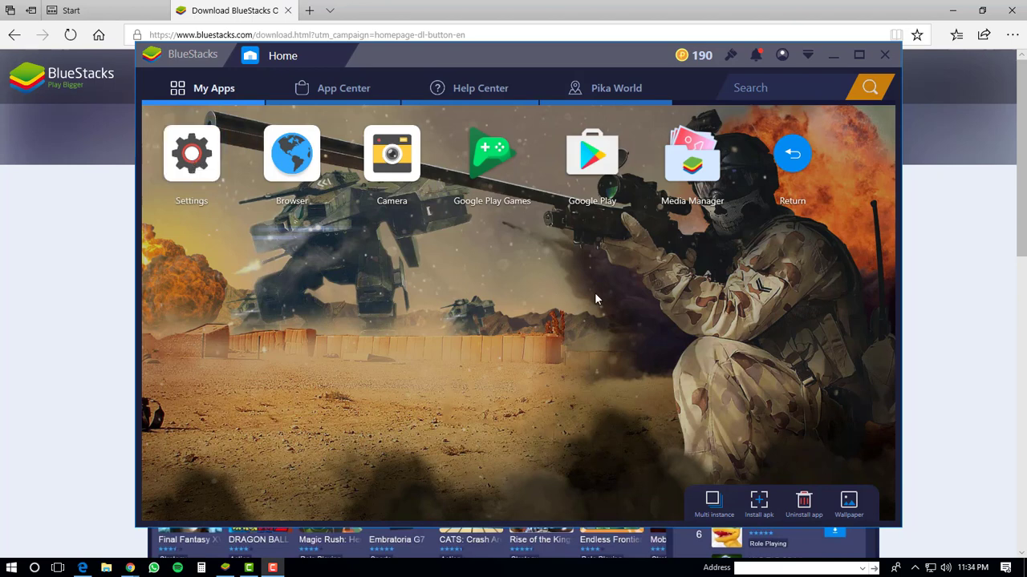
pyautogui.click(594, 165)
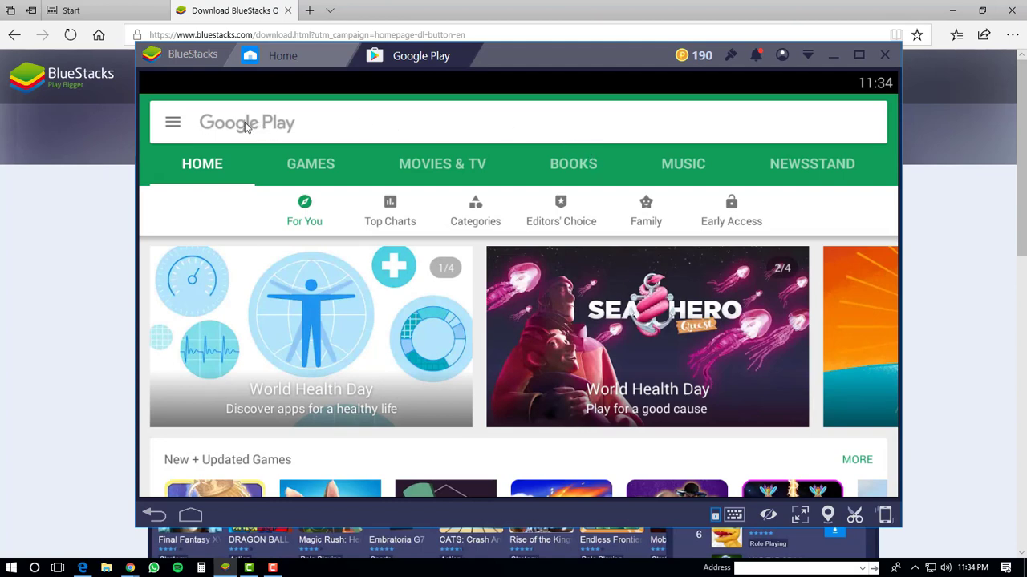
# Search Google Play for 'helix jump' and start installing Helix Jump by VOODOO.
pyautogui.click(244, 126)
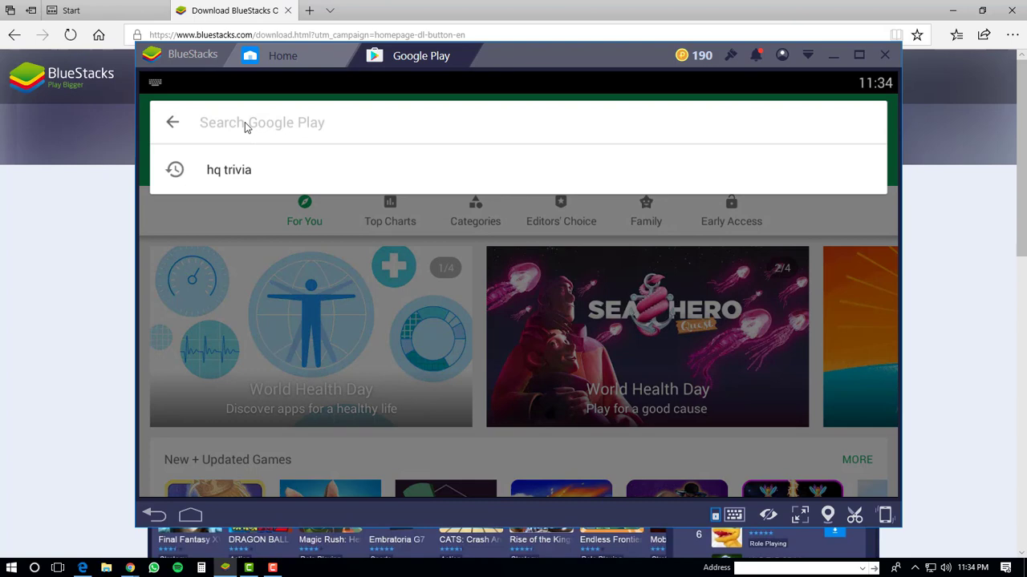
pyautogui.write('helix ')
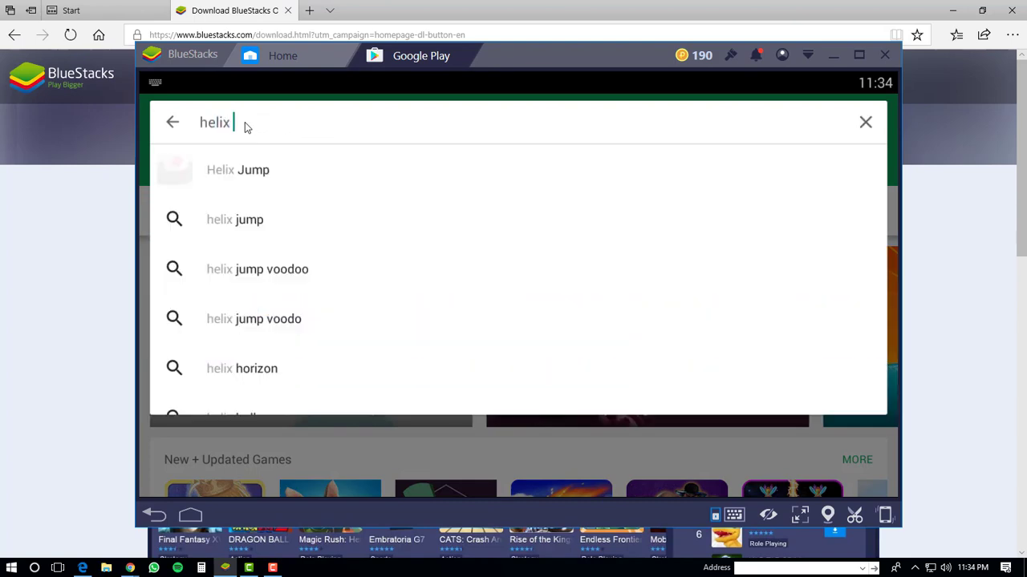
pyautogui.write('jump')
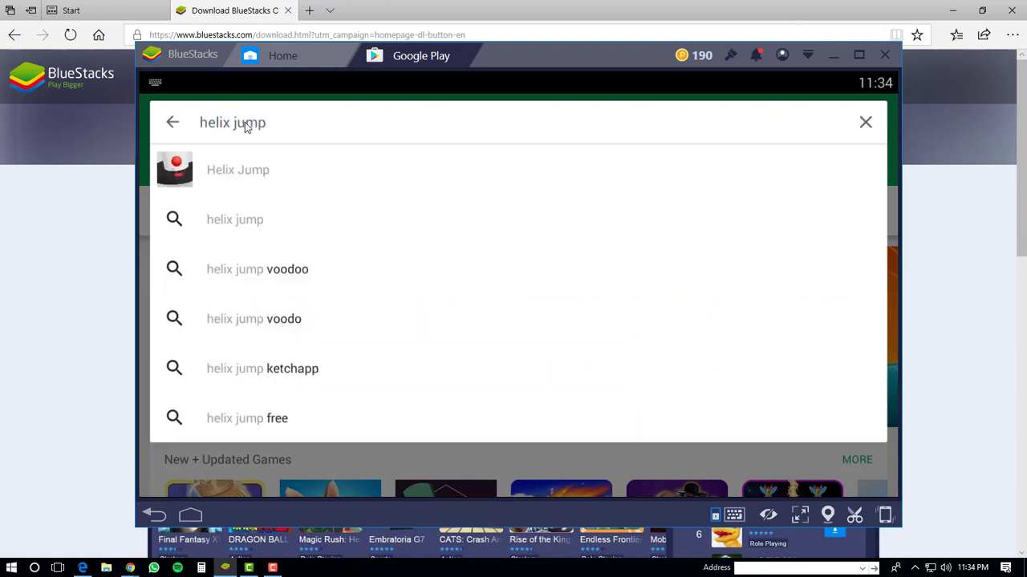
pyautogui.click(235, 170)
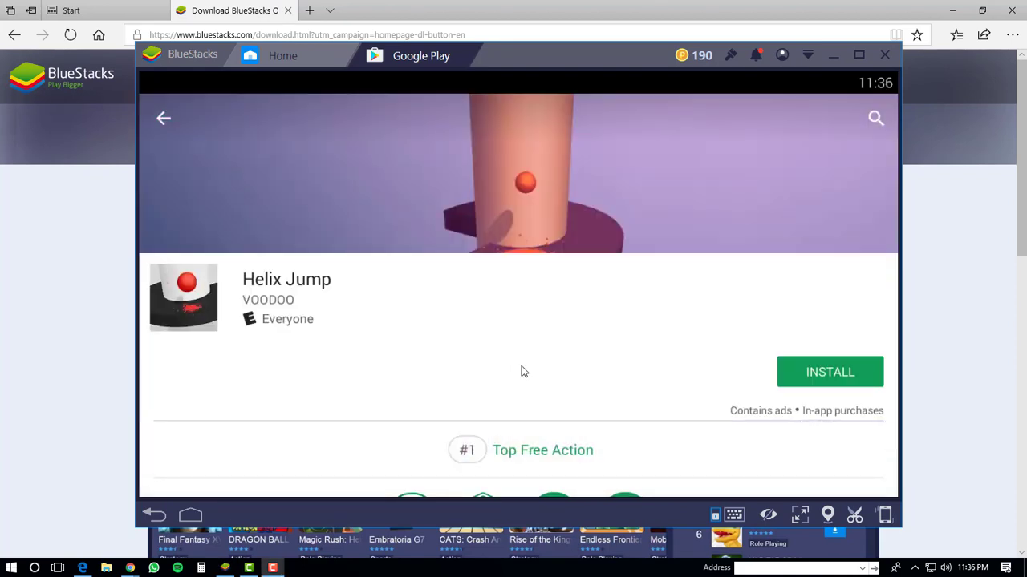
pyautogui.click(831, 370)
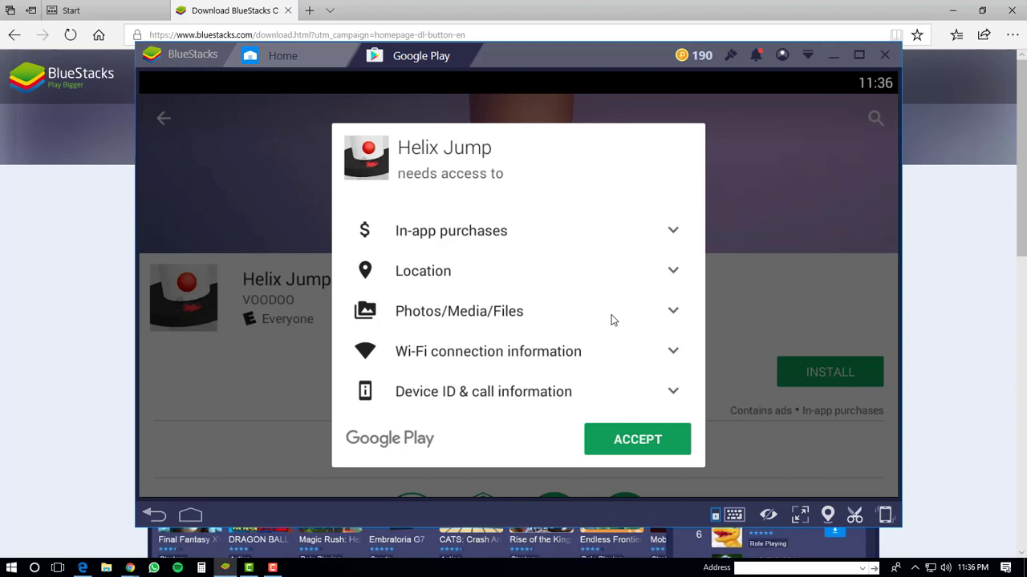
# Accept Helix Jump's permissions so it downloads and installs, earning 60 Pika points.
pyautogui.click(634, 439)
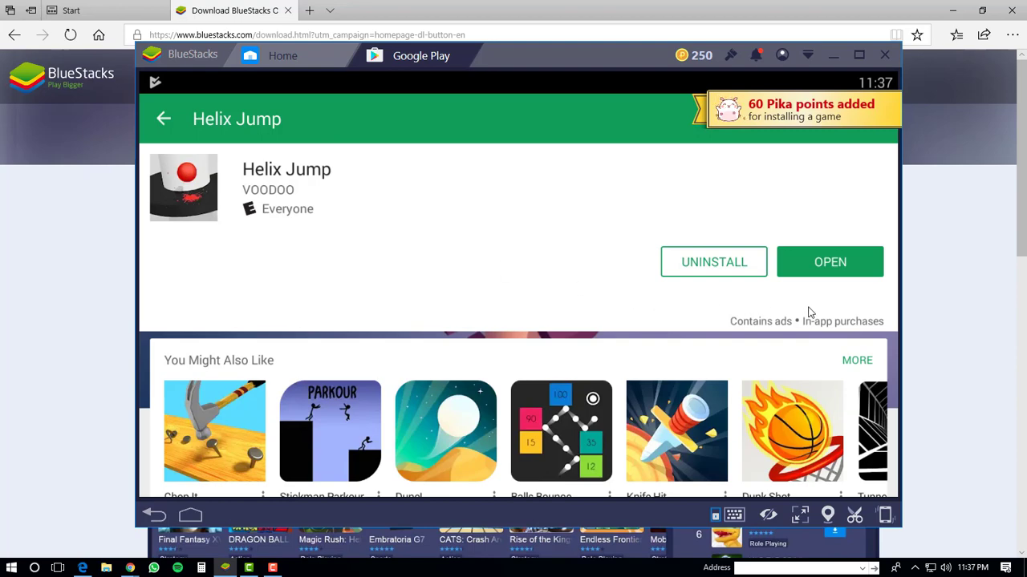
# Launch Helix Jump from its Google Play page.
pyautogui.click(830, 264)
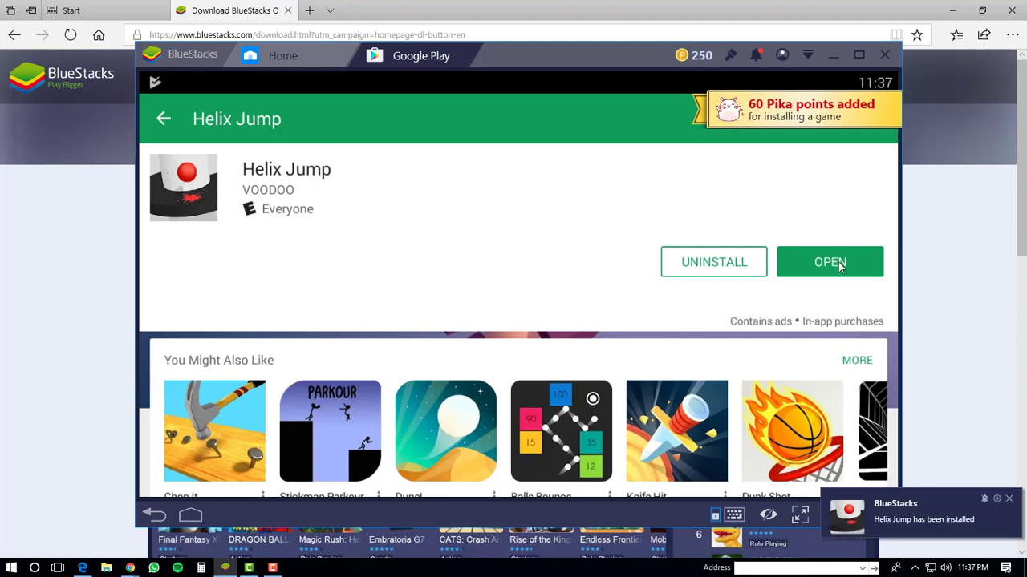